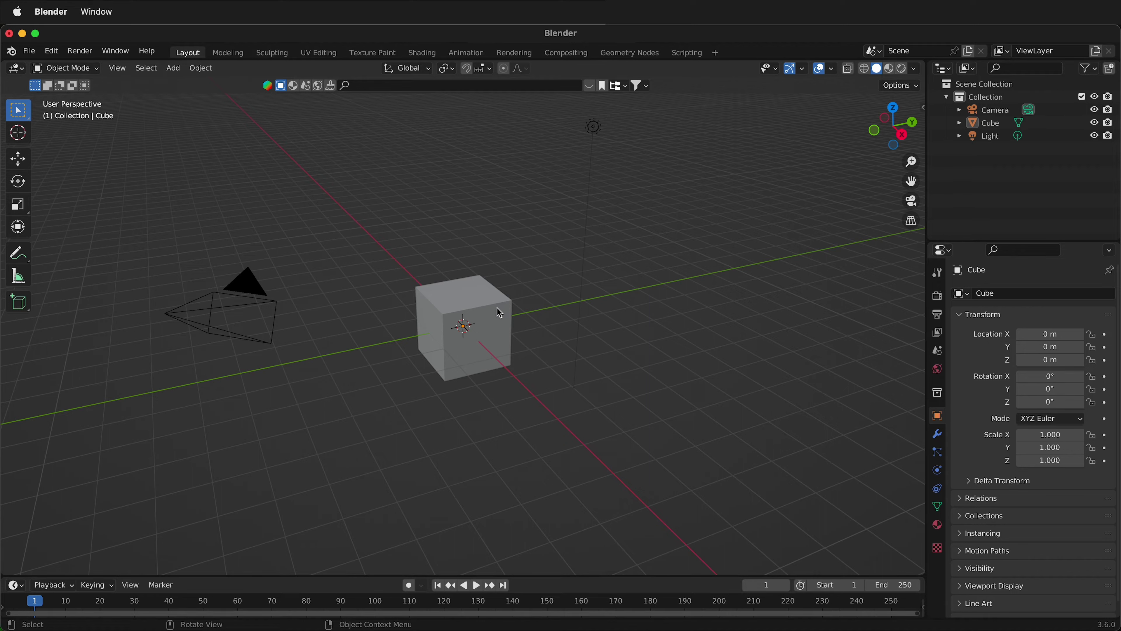
Display the default cube's transform values and set its X dimension to 1 m.
left_click(447, 293)
scroll(446, 301, "up", 5)
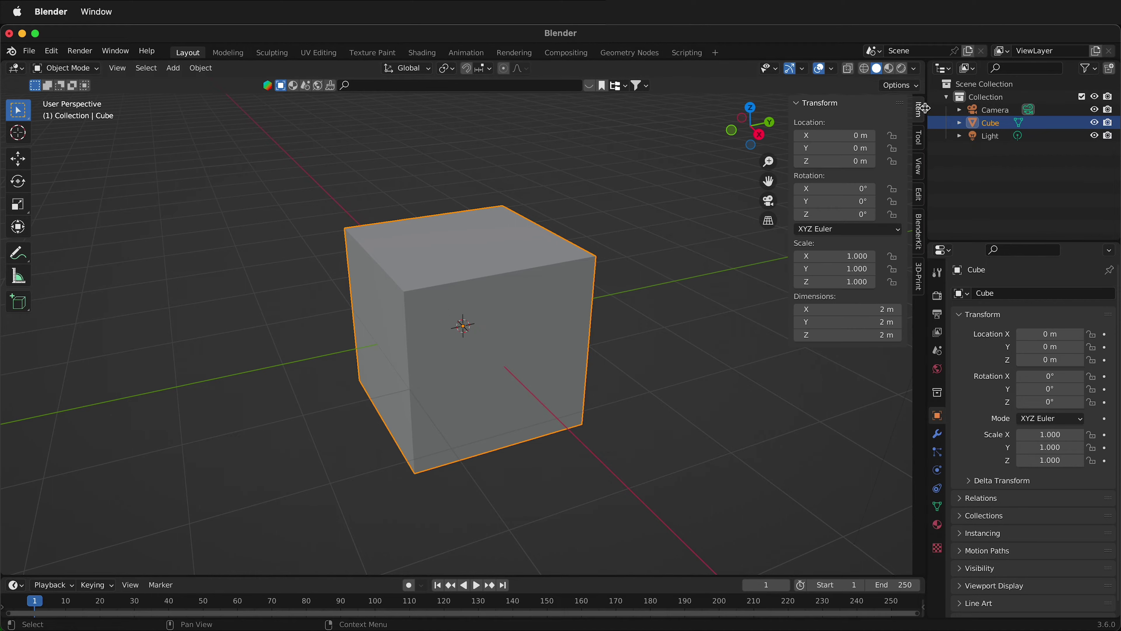
left_click(924, 109)
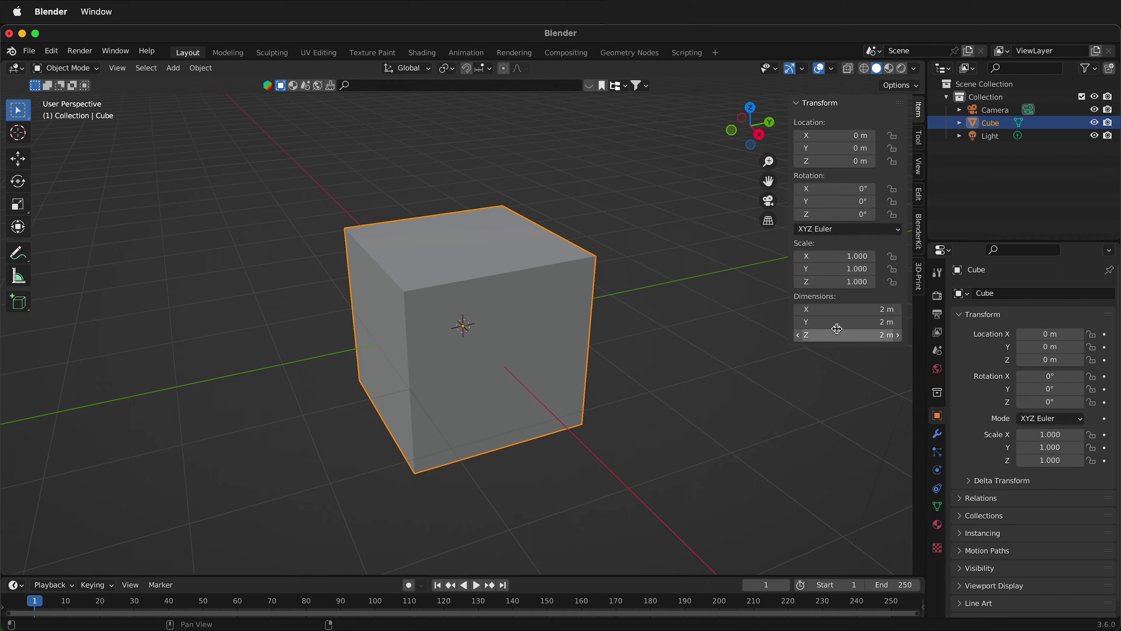
left_click(873, 310)
type("1")
key("Return")
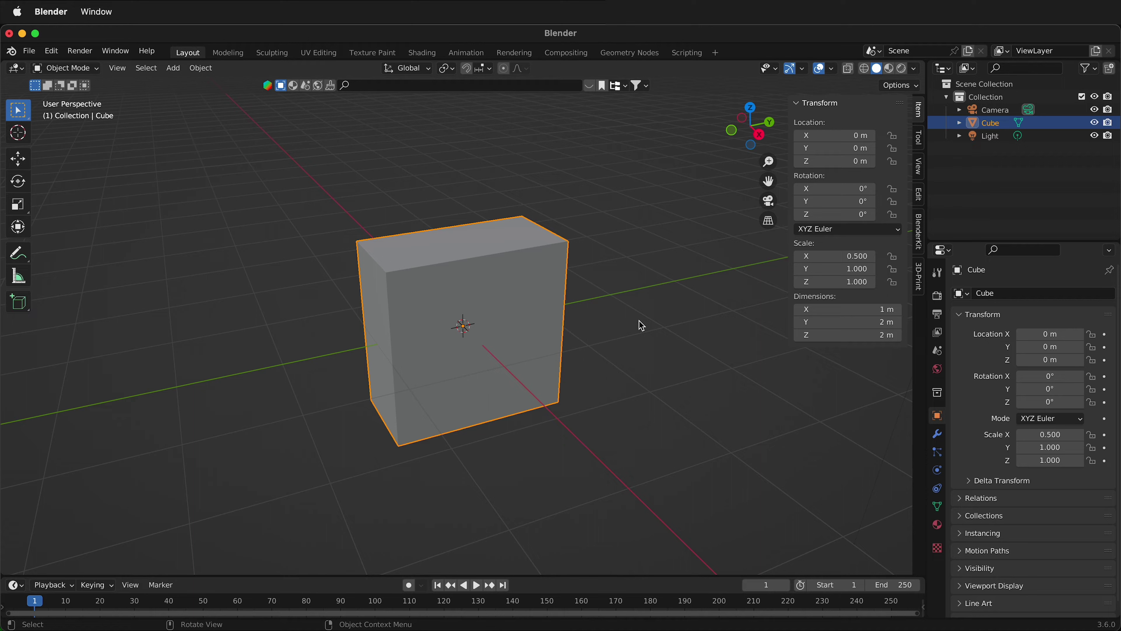
Add a second cube mesh and move it about -2.7 m along the Y axis, beside the first one.
key("shift+a")
mouse_move(640, 326)
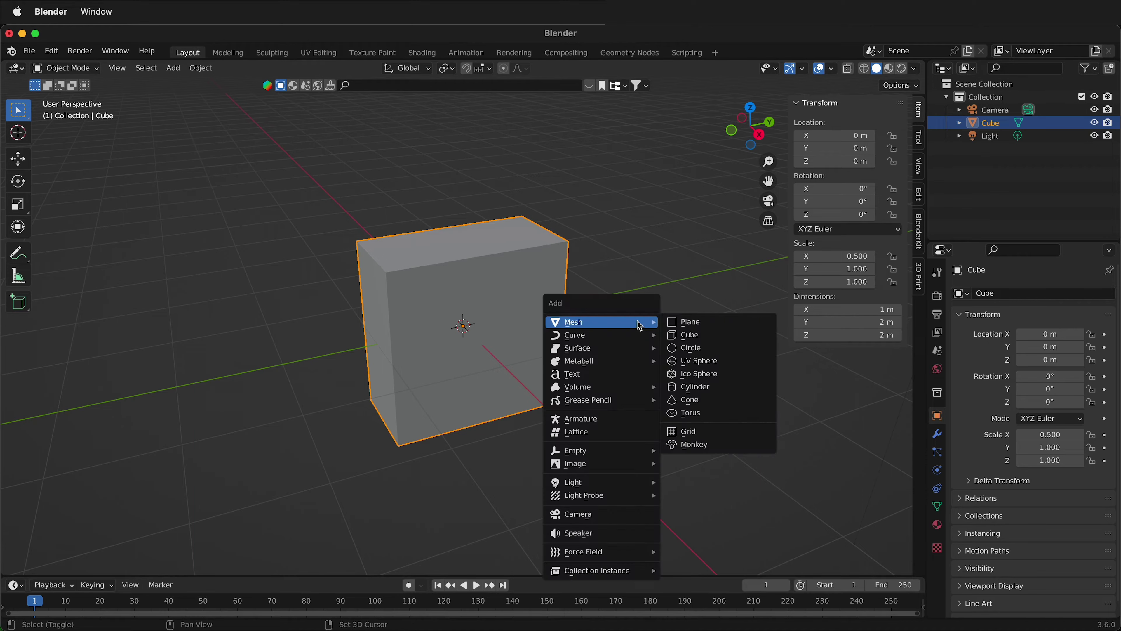
left_click(721, 335)
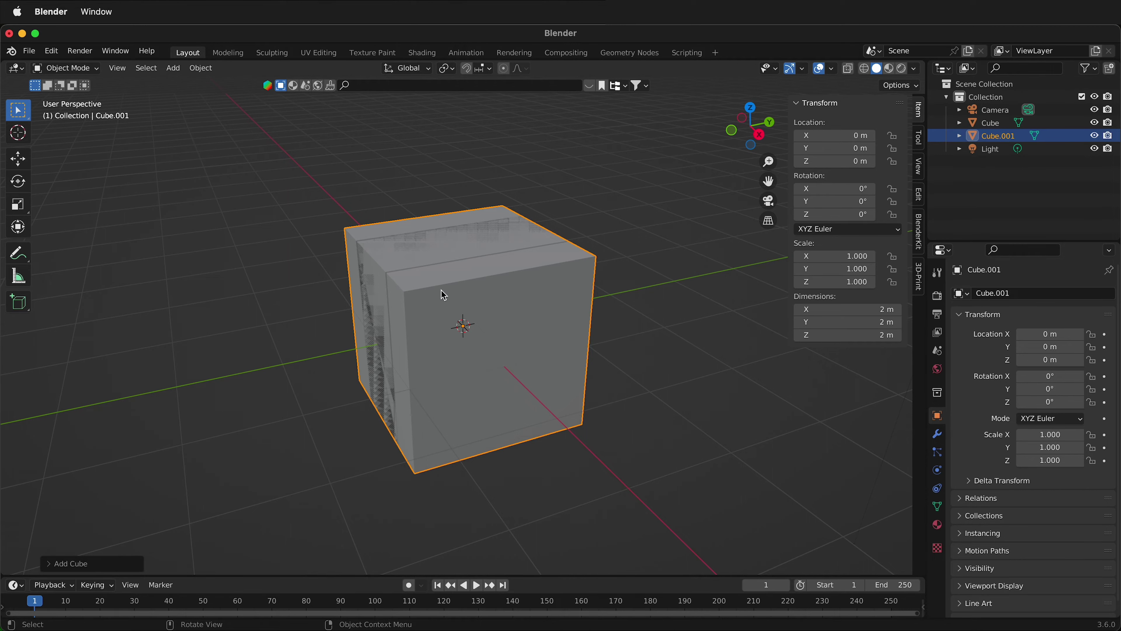
key("g")
key("y")
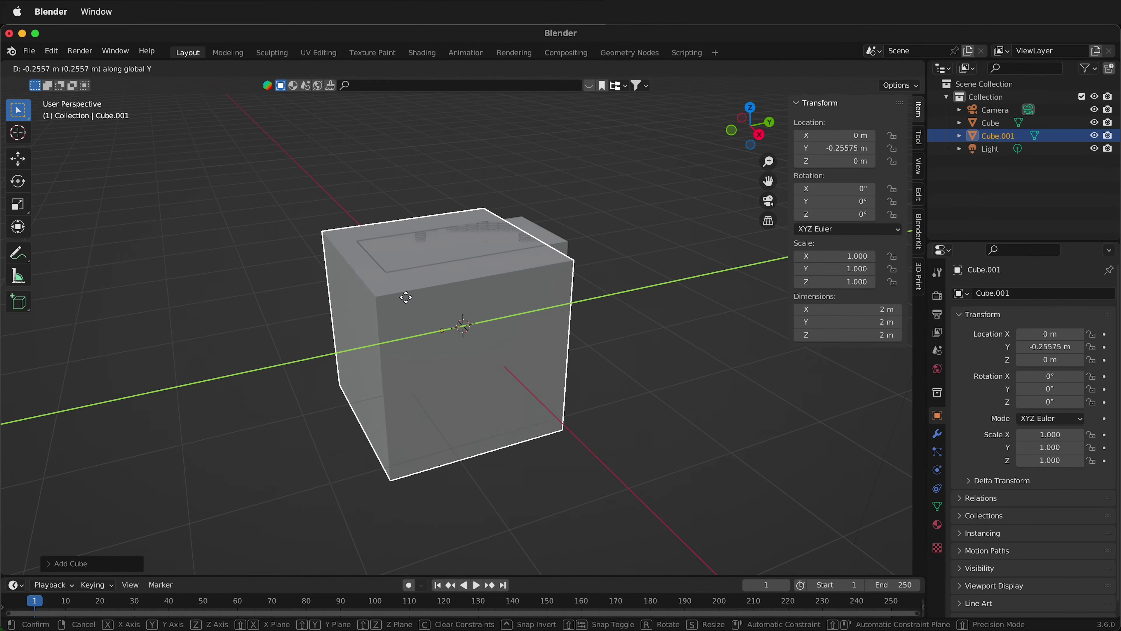
left_click(189, 349)
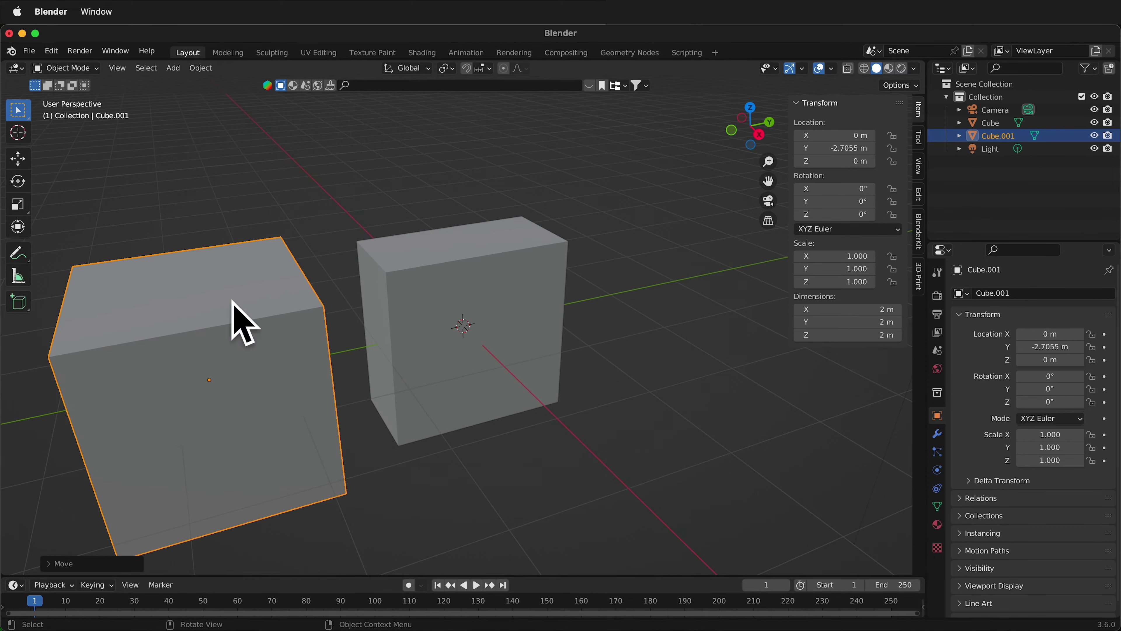
Set the original cube's Y dimension to 6ft while the scene is still in metric units.
left_click(443, 288)
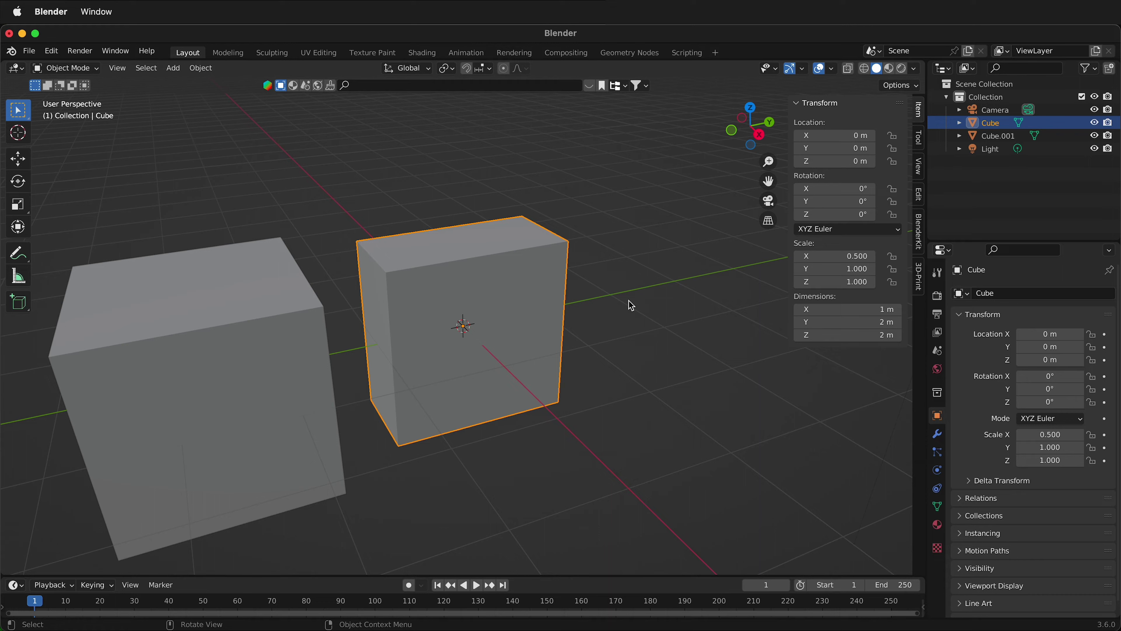
left_click(873, 321)
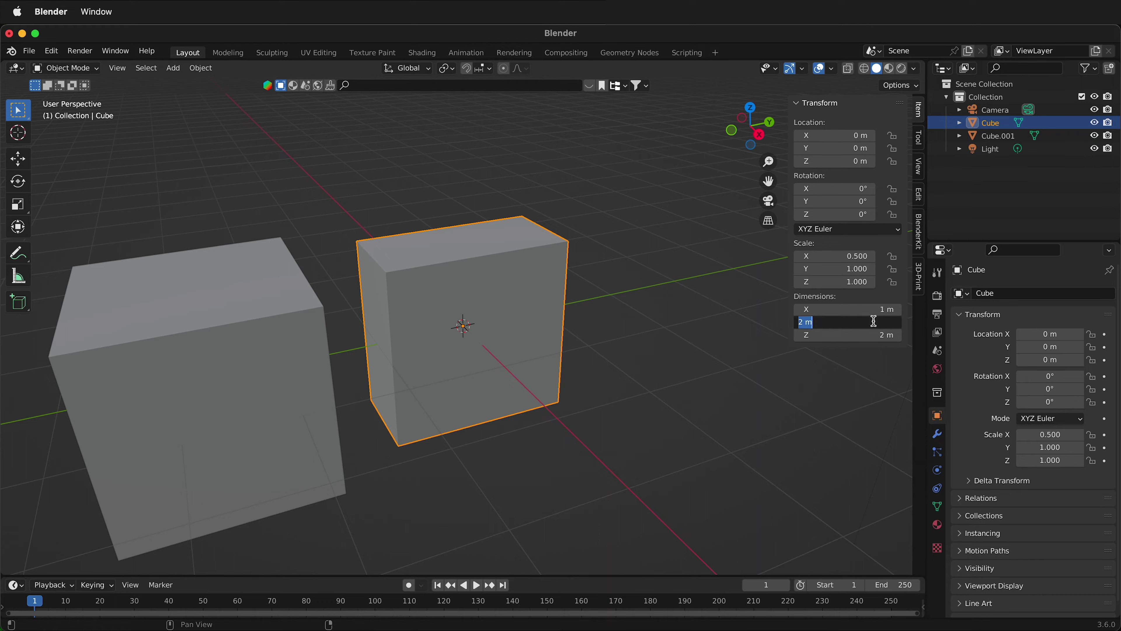
type("6ft")
key("Return")
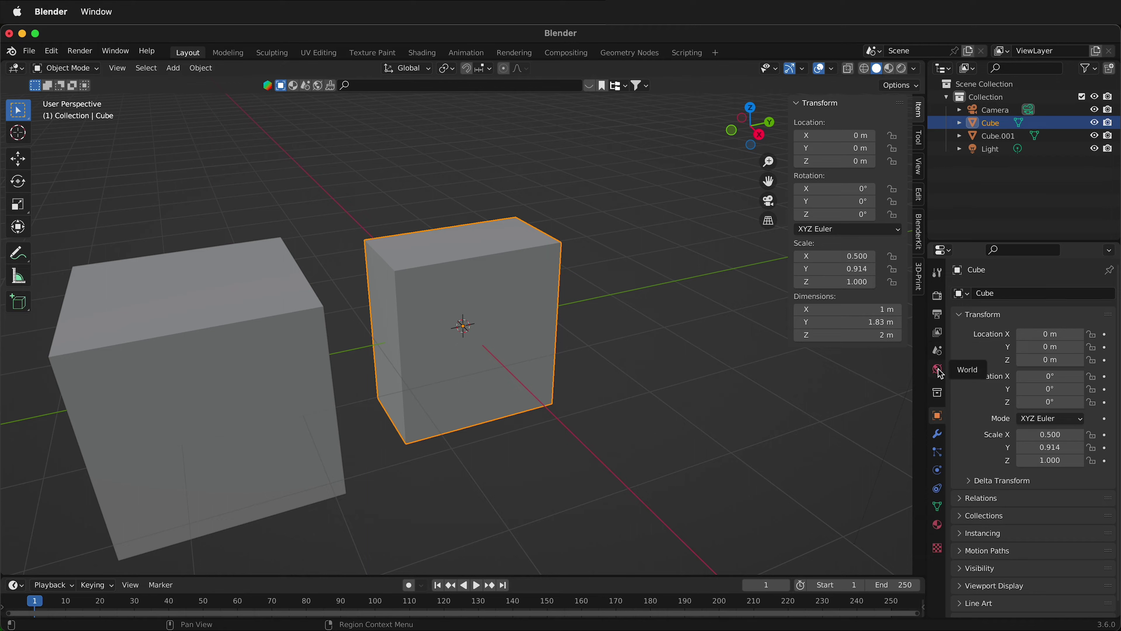
Change the scene's unit system to Imperial.
left_click(938, 352)
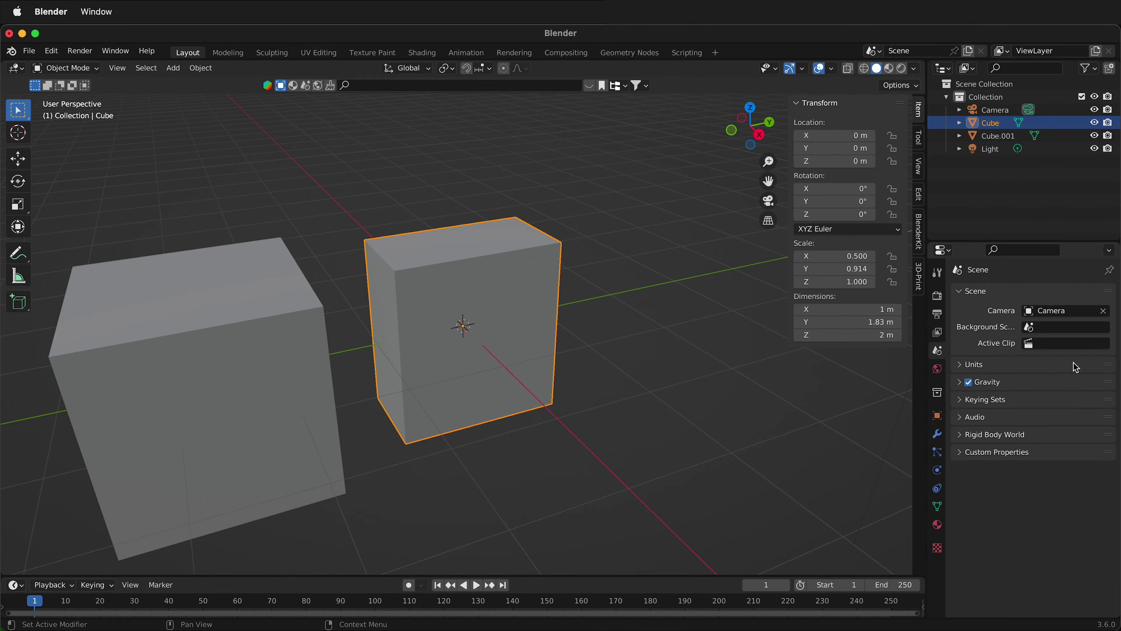
left_click(961, 367)
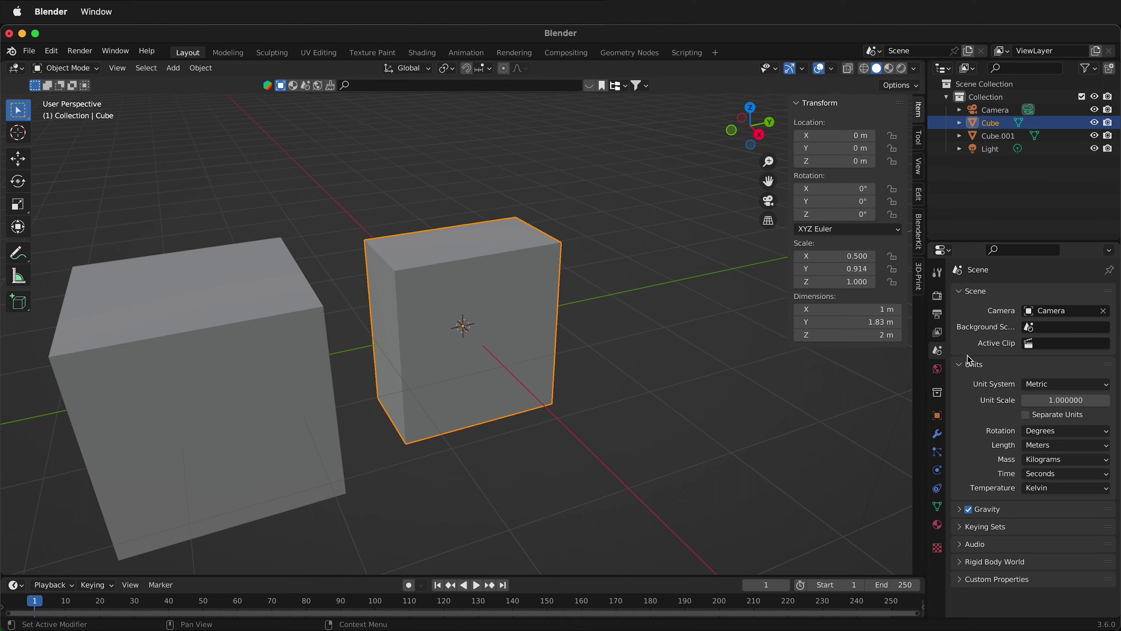
left_click(1056, 383)
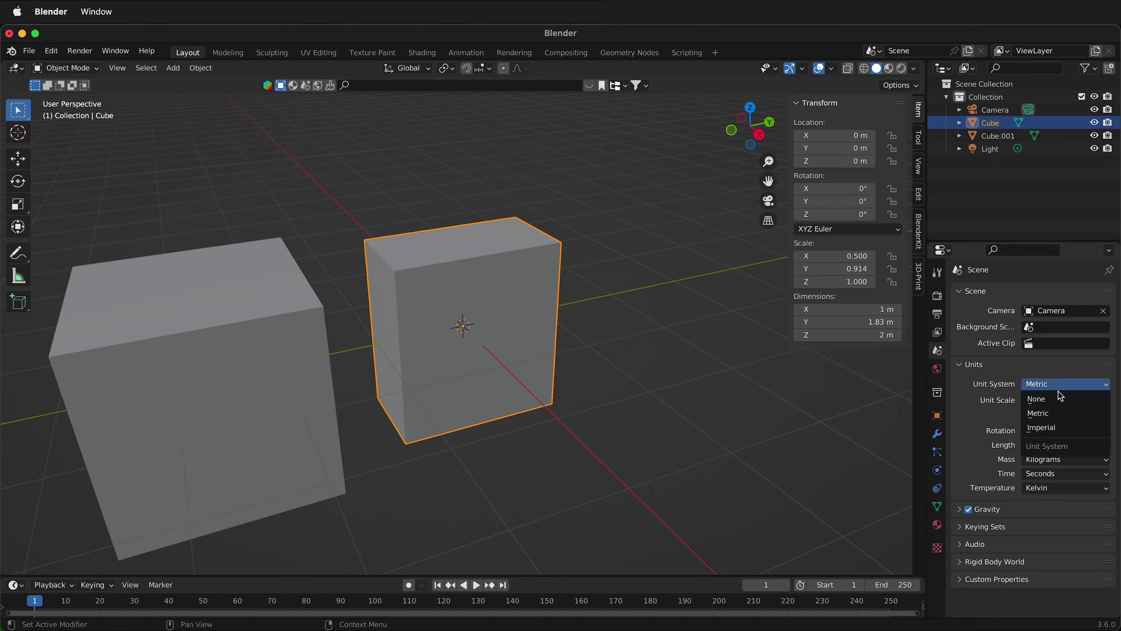
left_click(1062, 428)
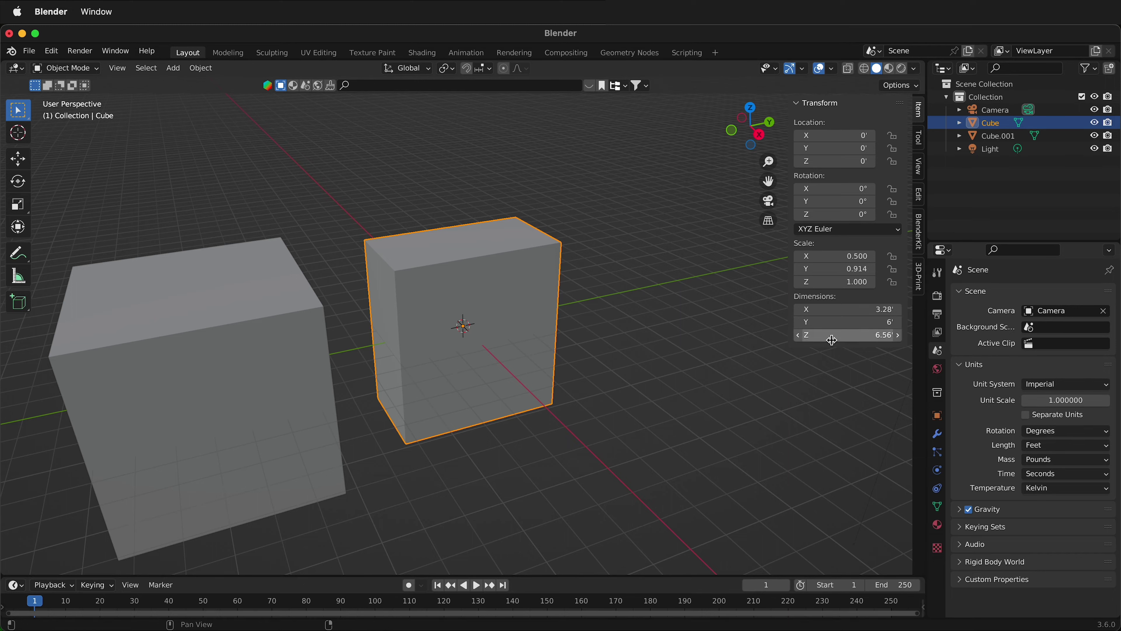
Enable Separate Units for the scene and set the second cube's Y dimension to 6'6".
left_click(161, 383)
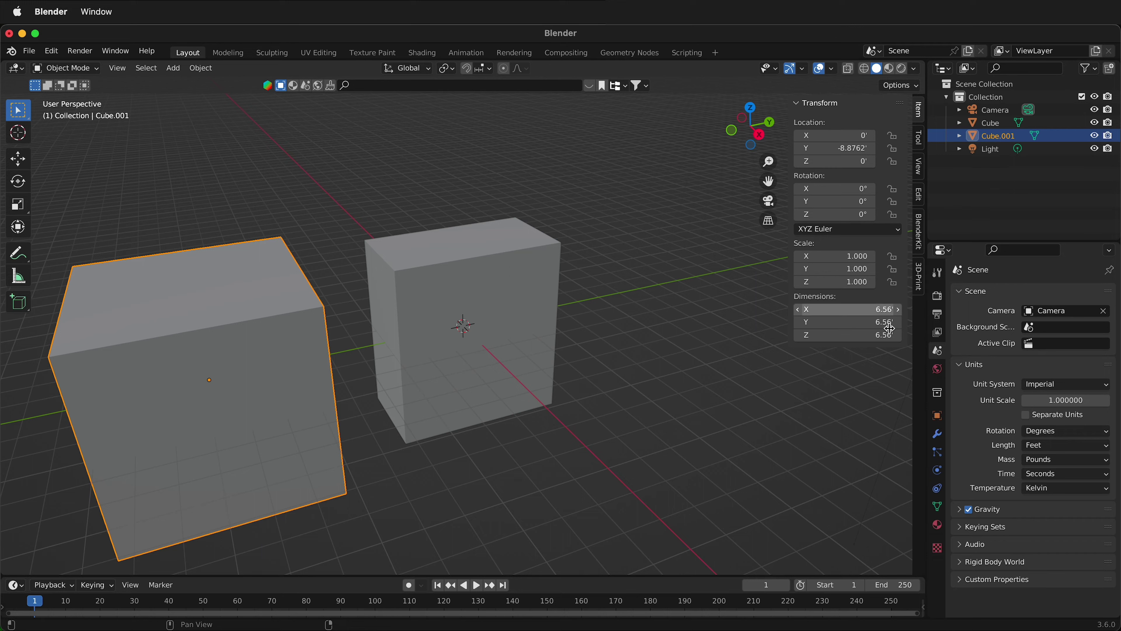
left_click(1027, 415)
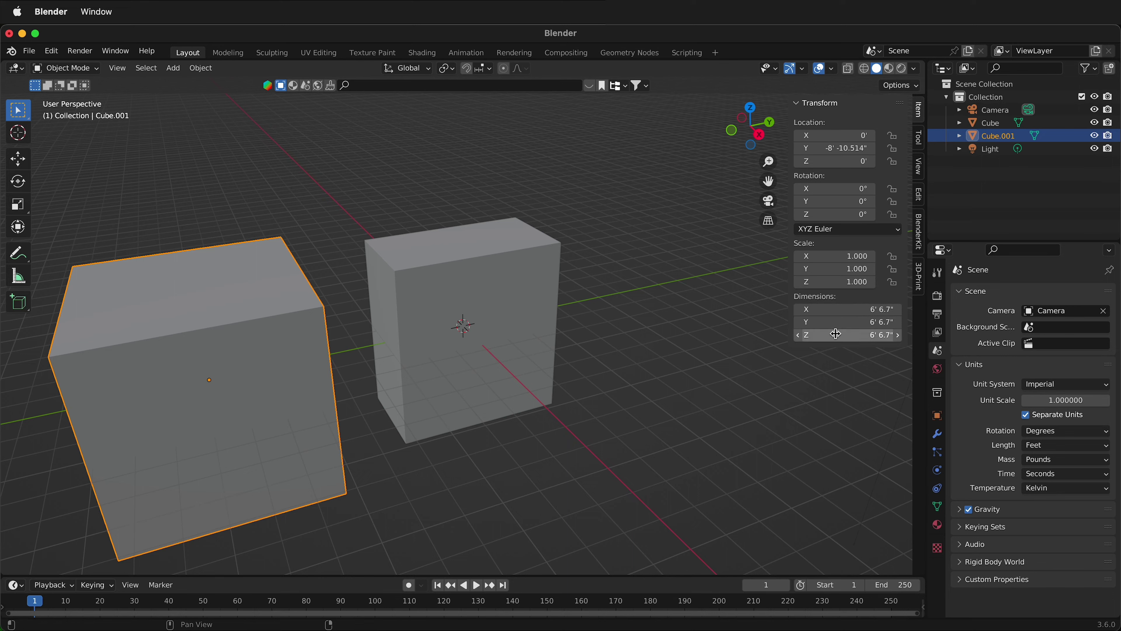
left_click(876, 325)
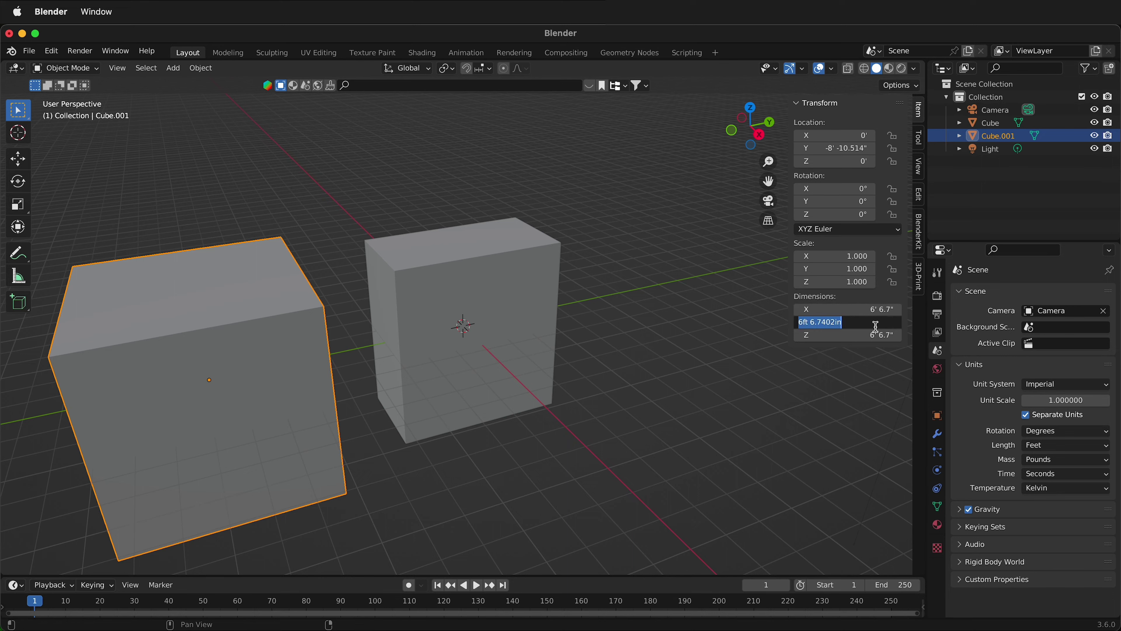
type("6'6\"")
key("Return")
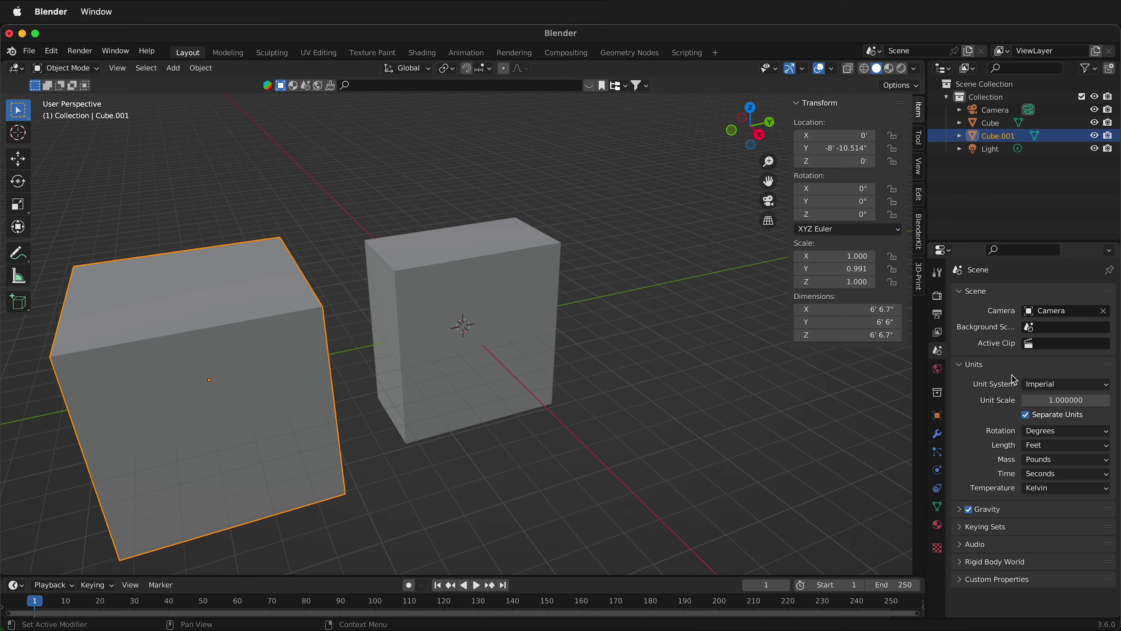
Switch the scene's unit system to Metric and back to Imperial, checking the mass unit options in between.
left_click(1084, 387)
left_click(1081, 412)
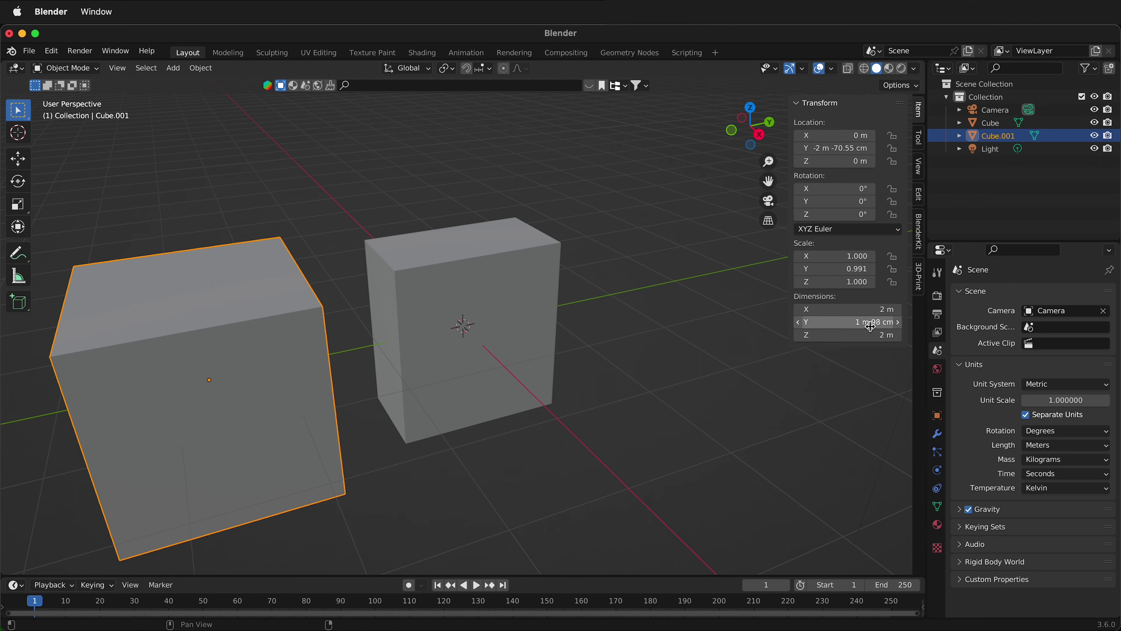
left_click(1073, 461)
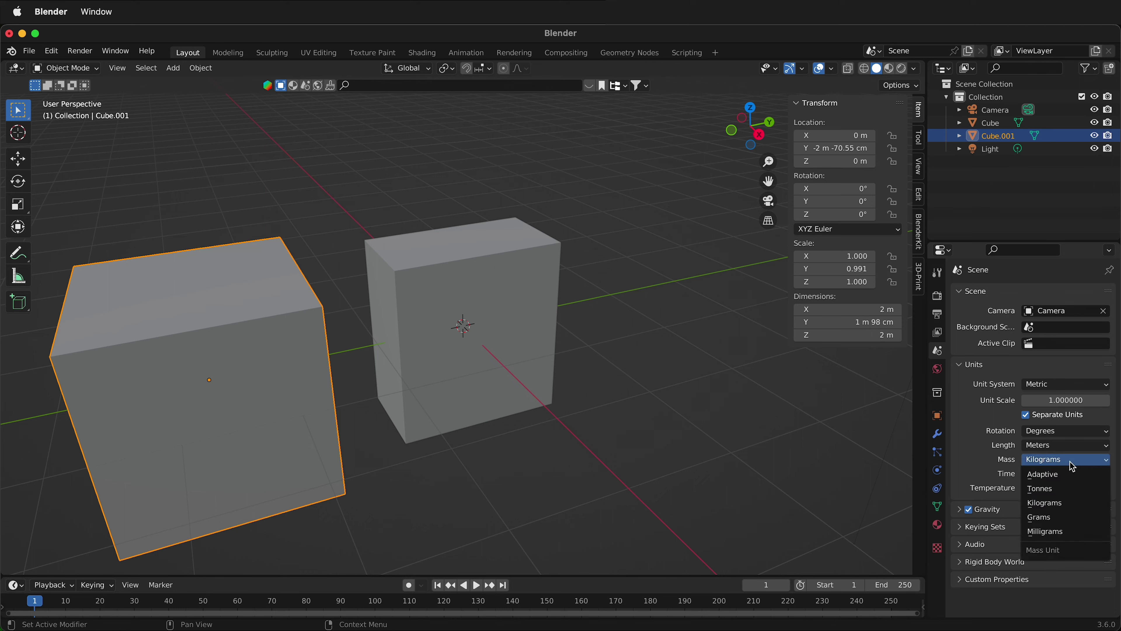
left_click(939, 469)
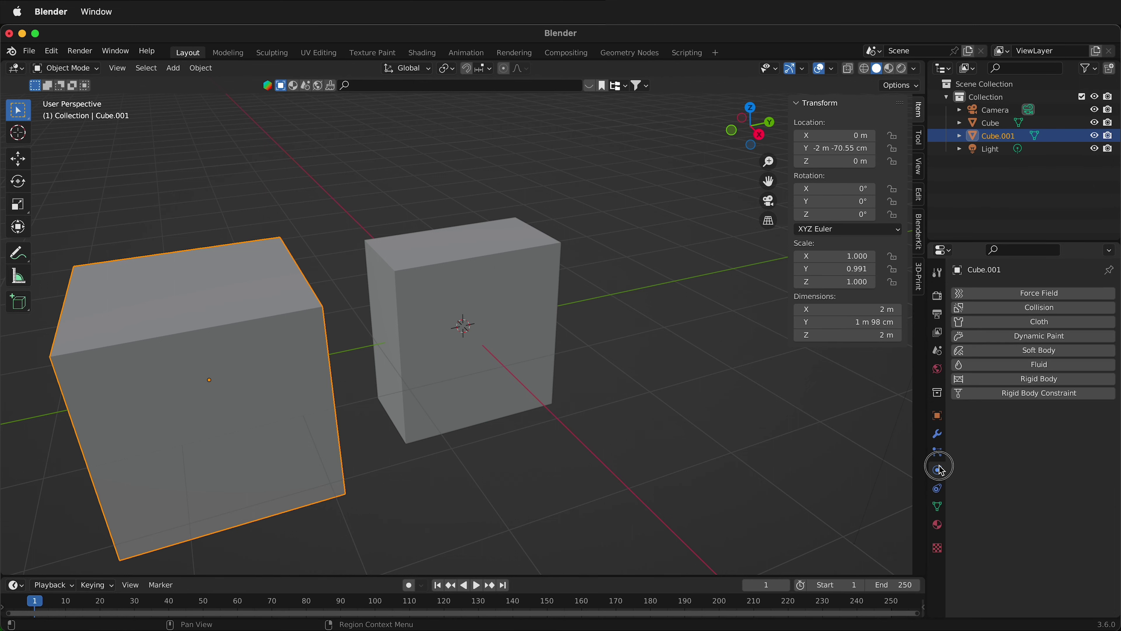
left_click(936, 352)
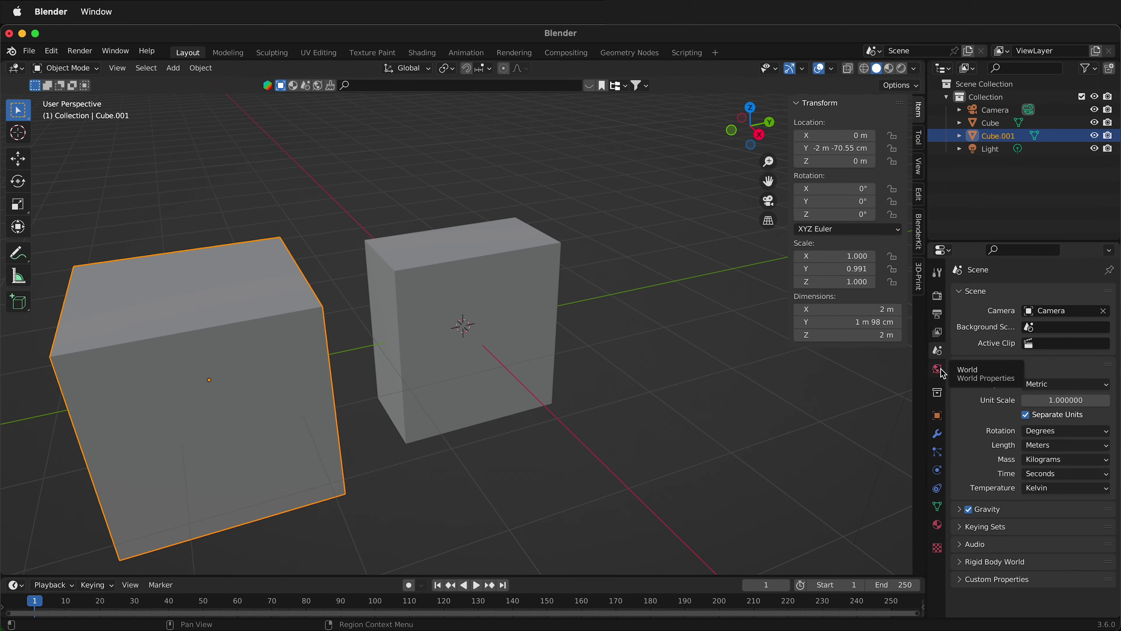
left_click(1070, 385)
left_click(1052, 428)
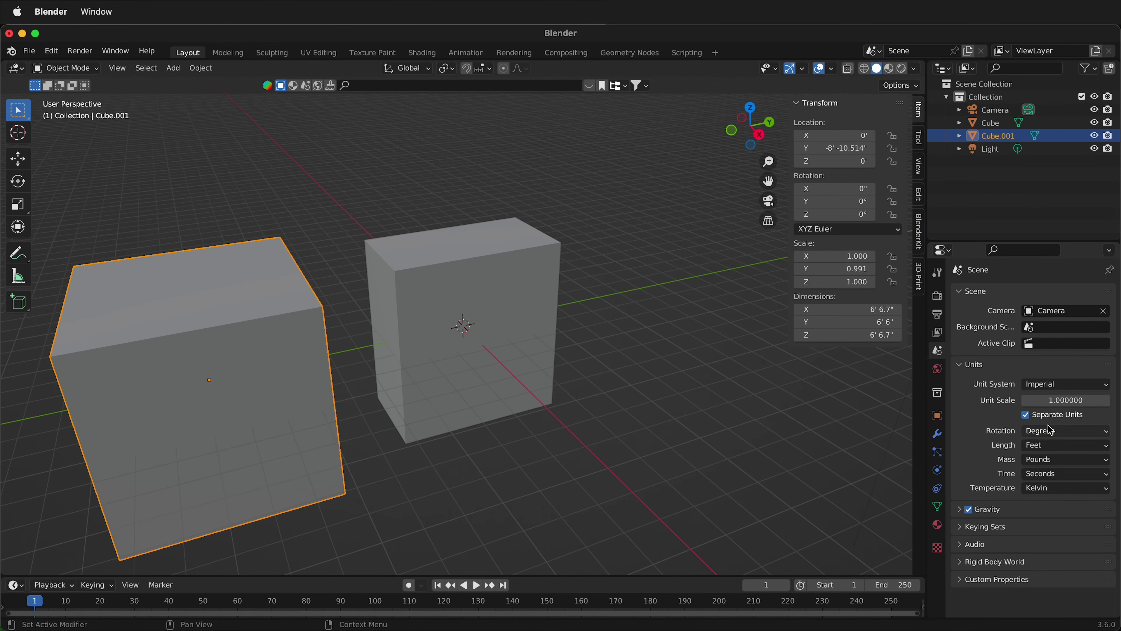